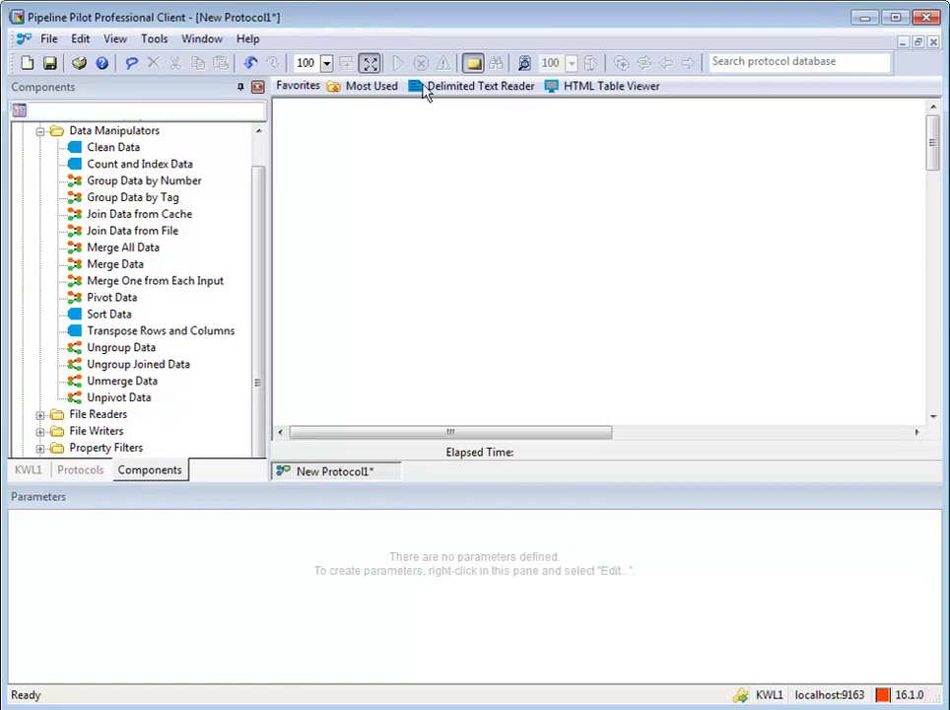
Step: Add a Delimited Text Reader for breast-cancer-wisconsin.txt with Maximum set to 10 records
{"action": "left_click", "coordinate": [423, 88]}
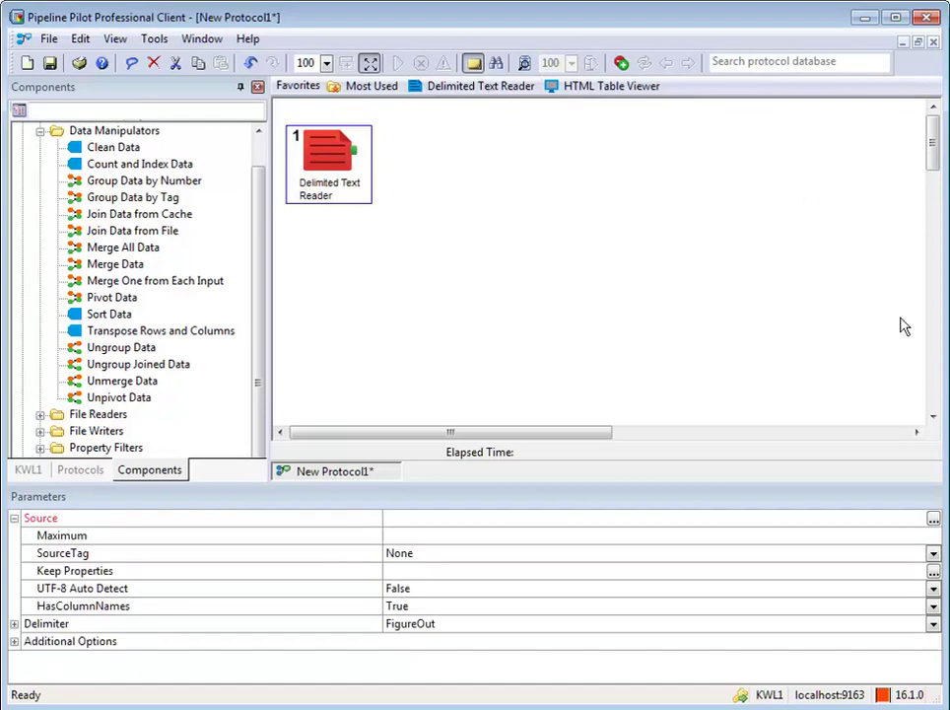
{"action": "left_click", "coordinate": [933, 519]}
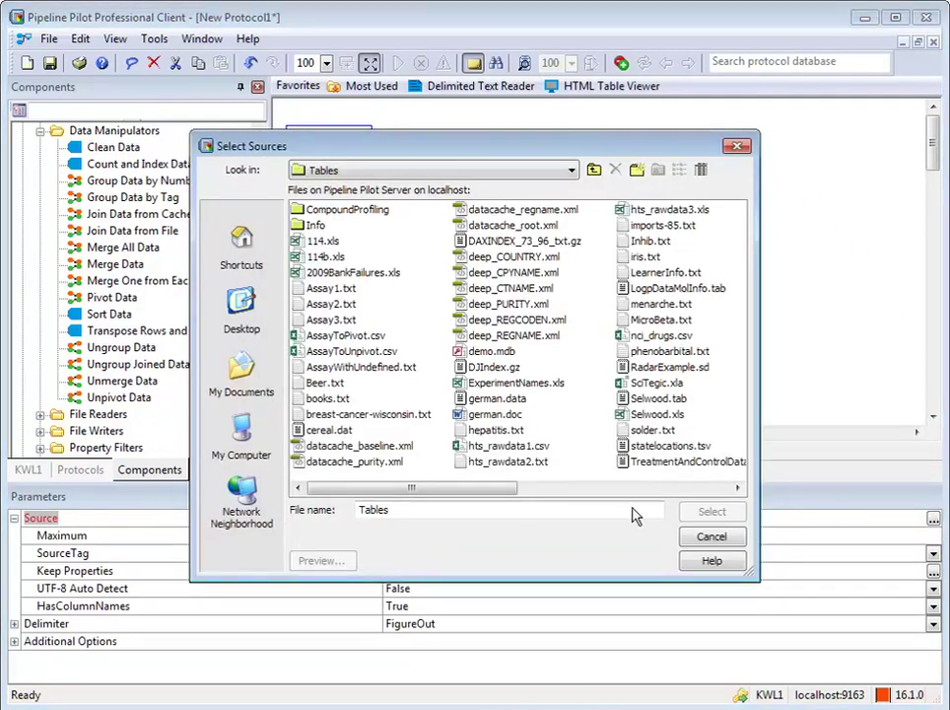
{"action": "double_click", "coordinate": [390, 415]}
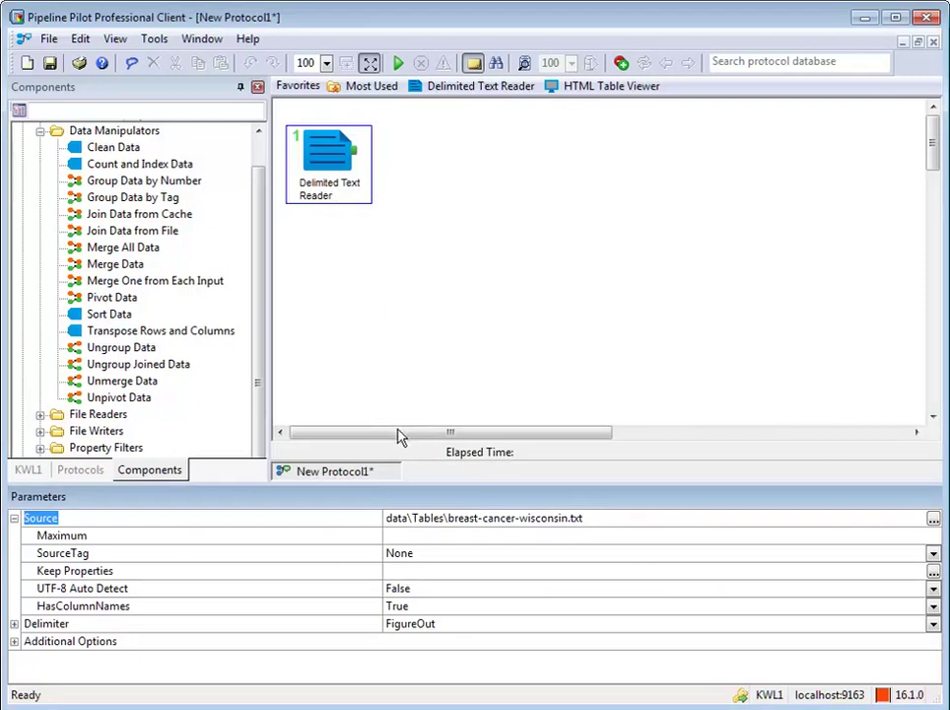
{"action": "left_click", "coordinate": [409, 537]}
{"action": "type", "text": "10"}
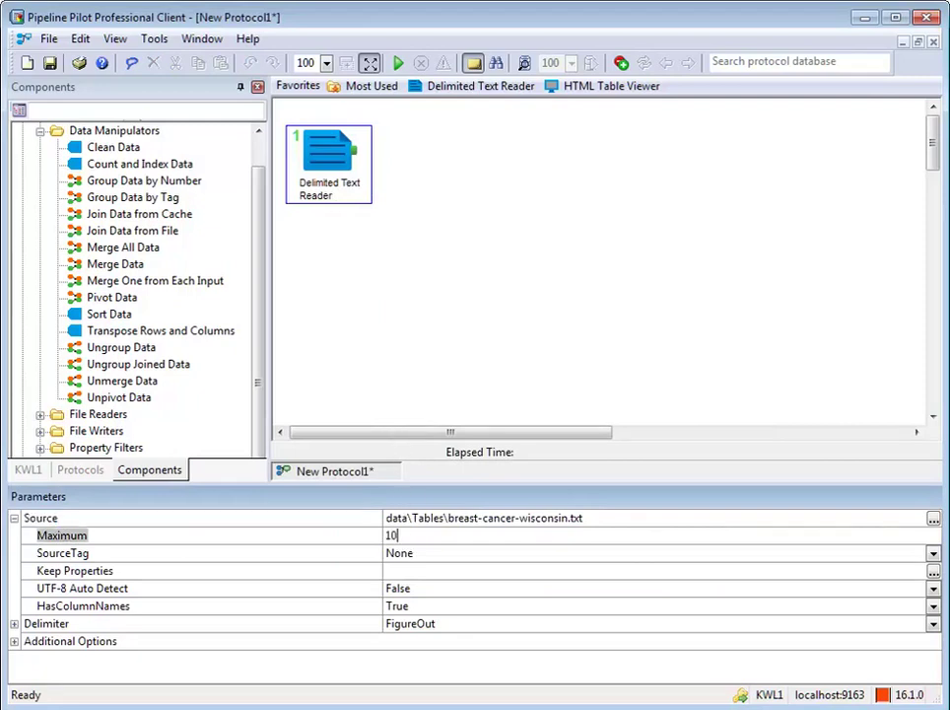
{"action": "key", "text": "Return"}
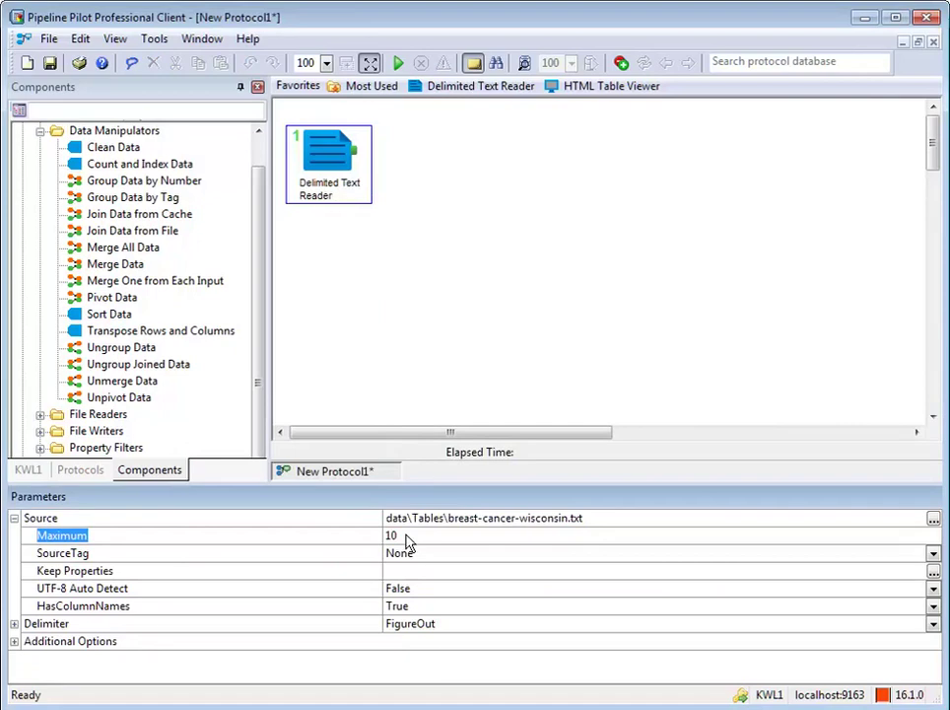
Step: Add a Merge Data step after the reader with MergeUsing set to Class
{"action": "double_click", "coordinate": [105, 268]}
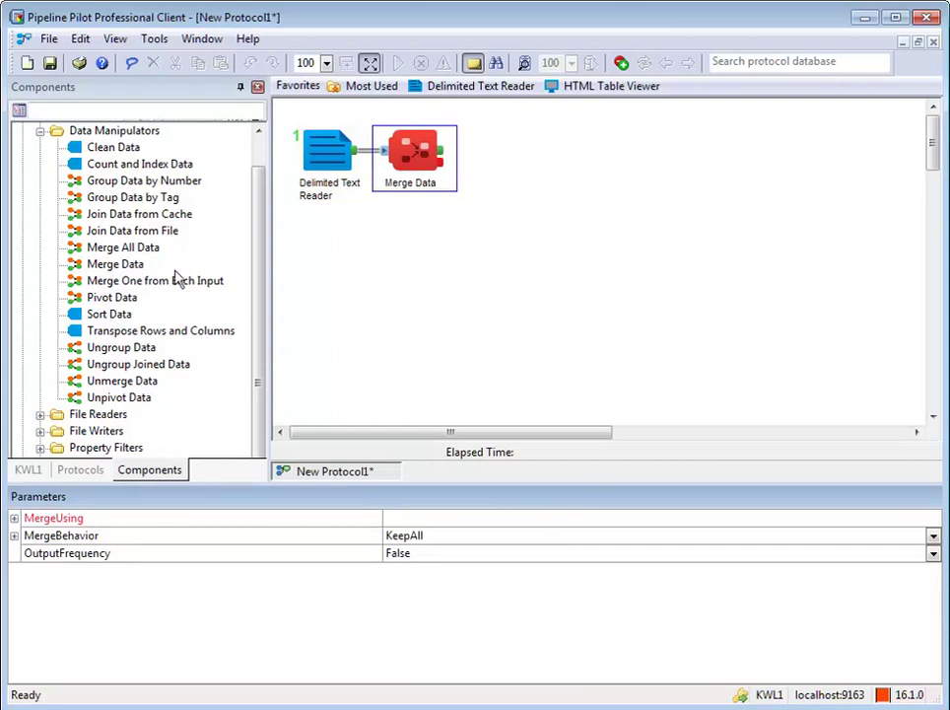
{"action": "left_click", "coordinate": [386, 517]}
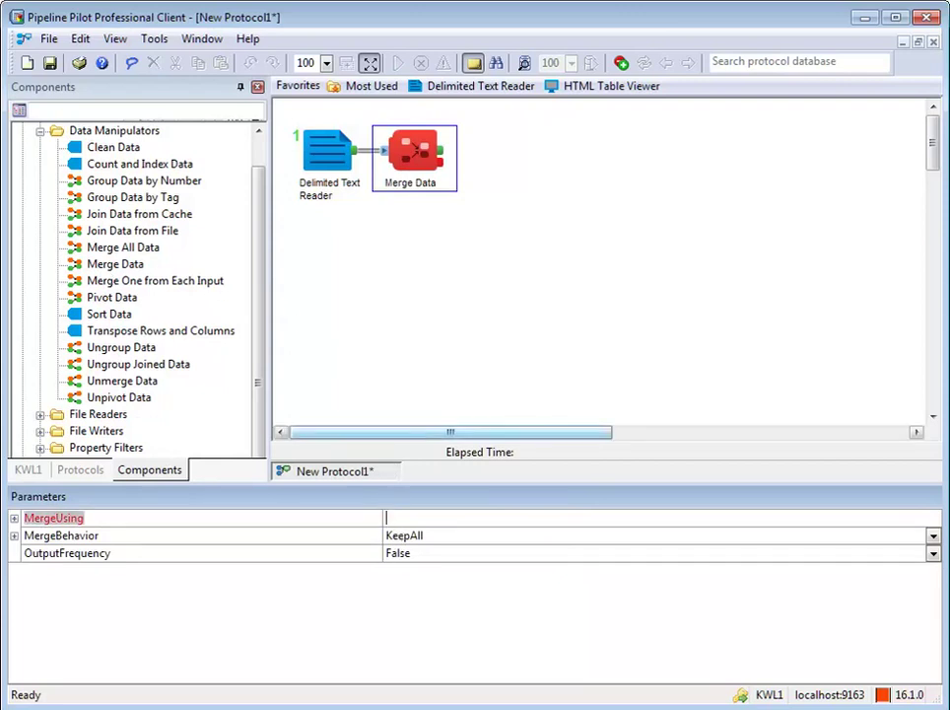
{"action": "key", "text": "F9"}
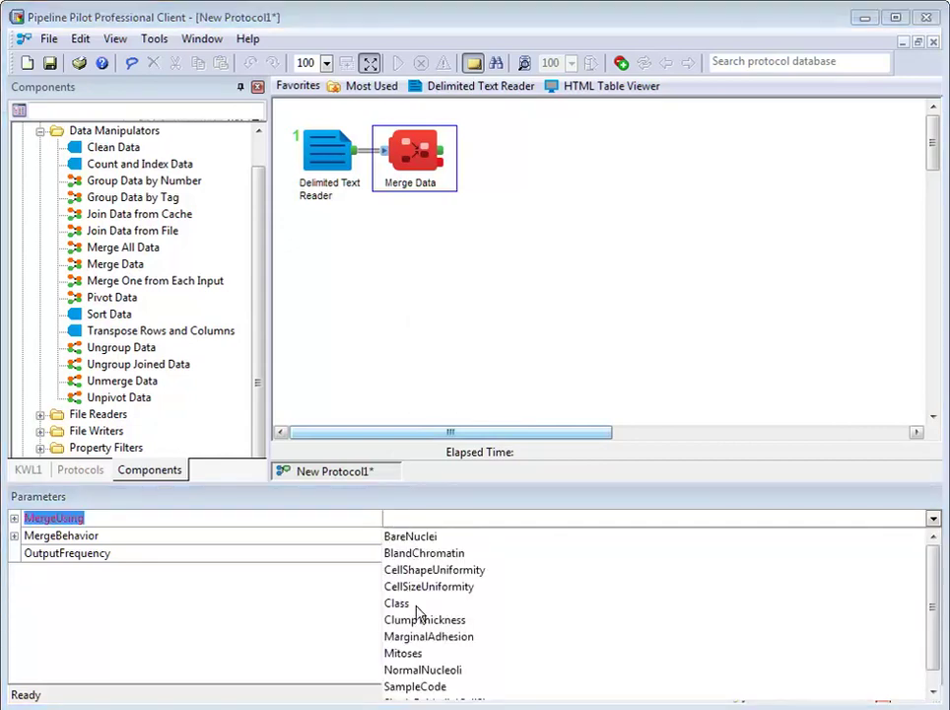
{"action": "left_click", "coordinate": [394, 603]}
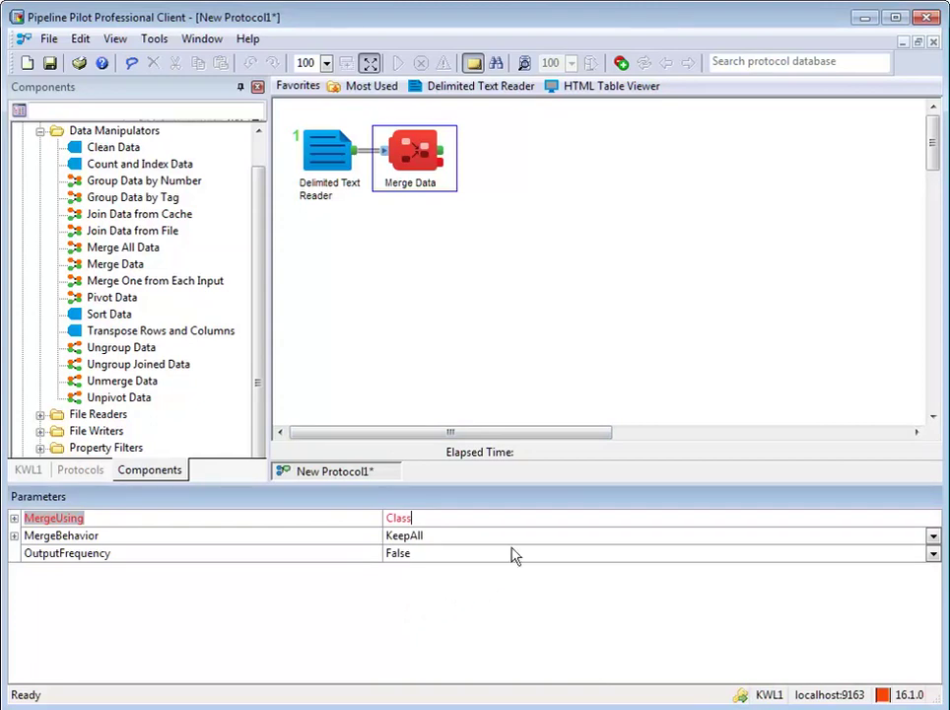
Step: Add an HTML Table Viewer and run the protocol, merging 10 records into 2
{"action": "left_click", "coordinate": [589, 88]}
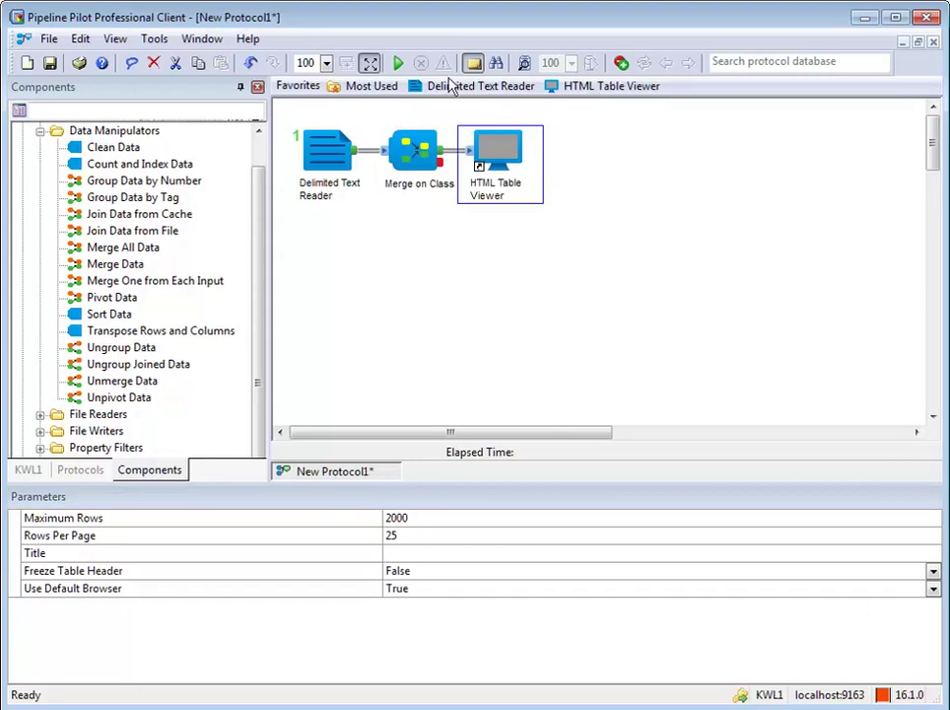
{"action": "left_click", "coordinate": [397, 63]}
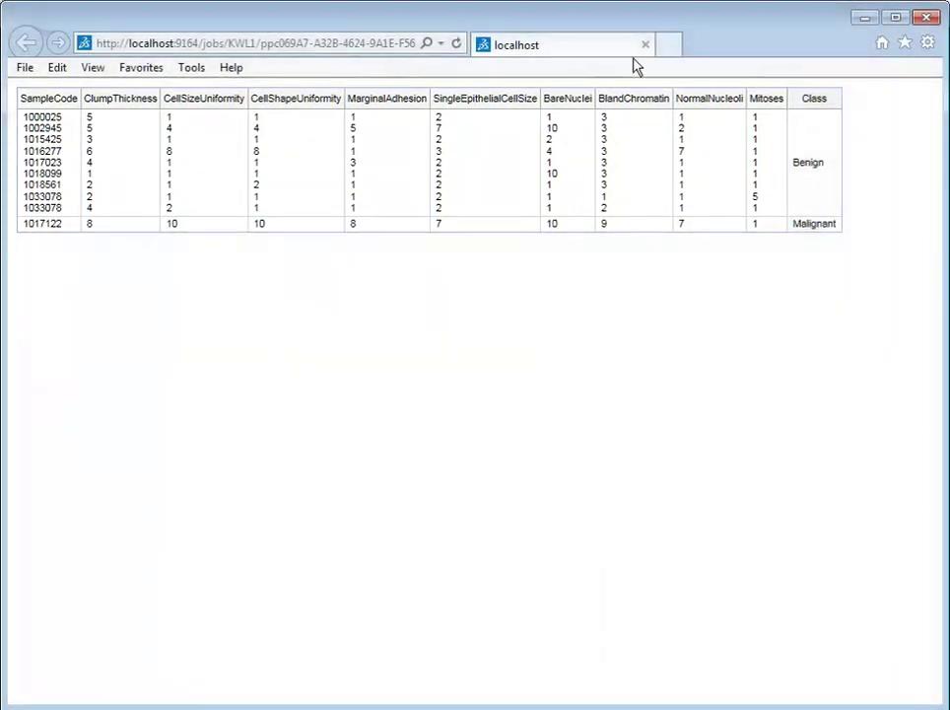
Step: Close the results window and display the Merge on Class parameters
{"action": "left_click", "coordinate": [926, 19]}
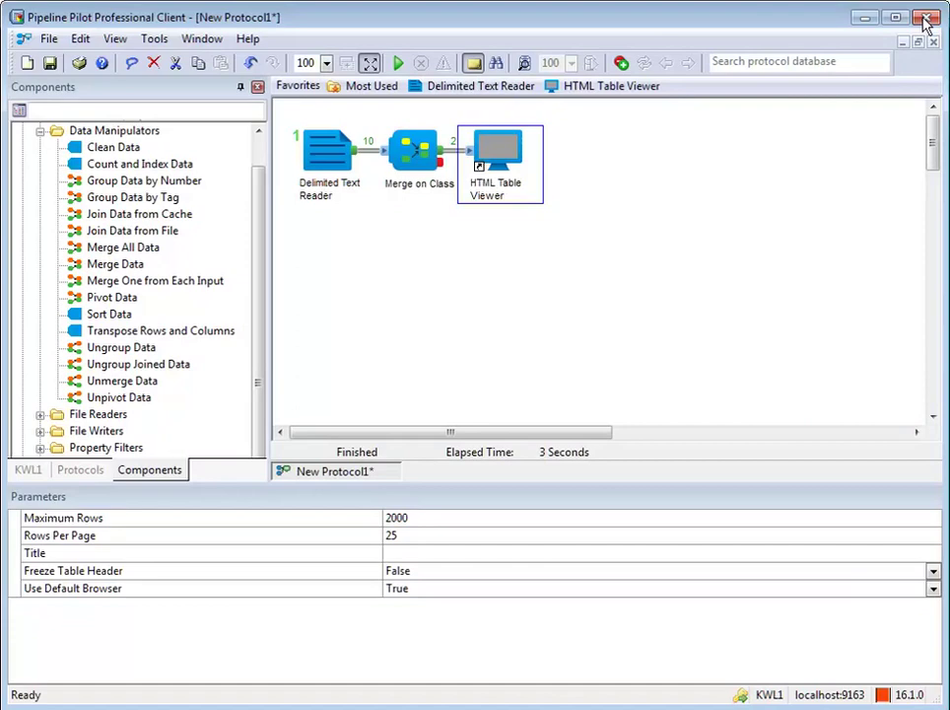
{"action": "left_click", "coordinate": [406, 154]}
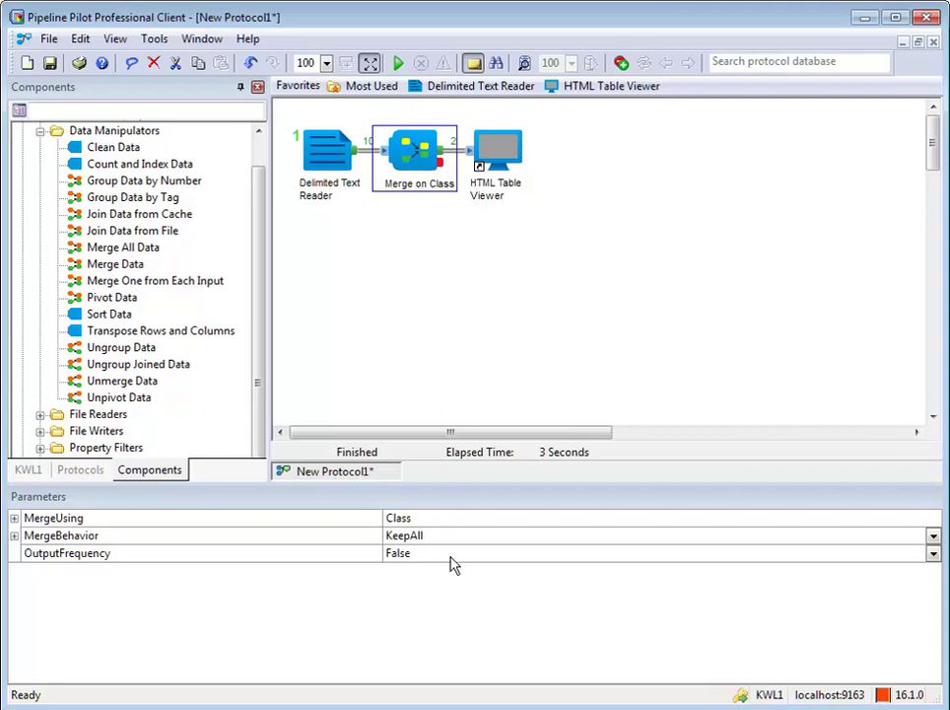
Step: Set OutputFrequency to True and rerun, showing frequencies of 9 Benign and 1 Malignant
{"action": "left_click", "coordinate": [453, 558]}
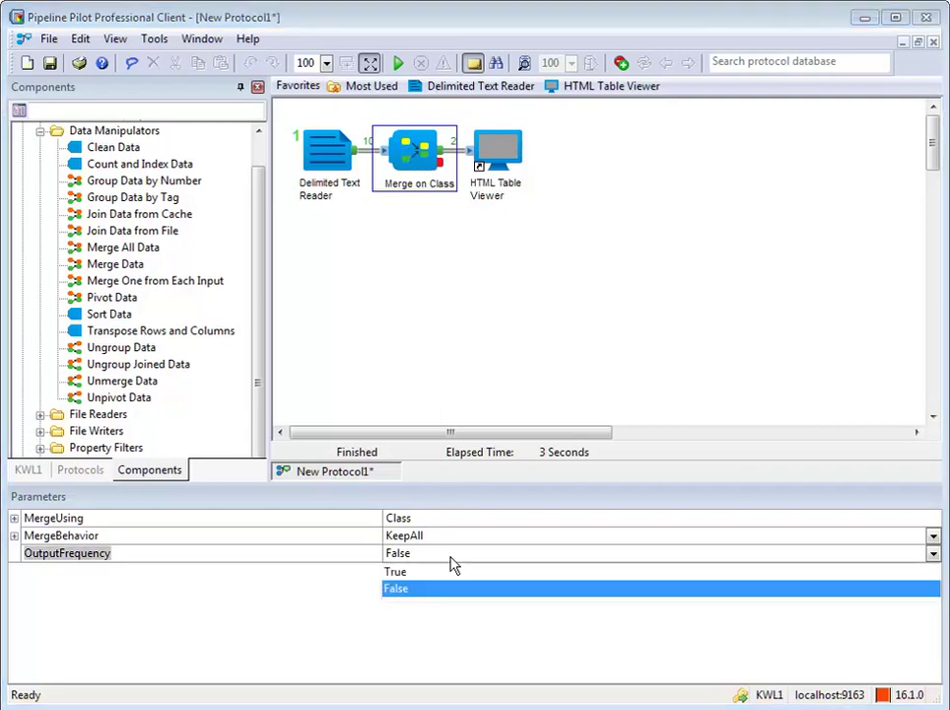
{"action": "left_click", "coordinate": [396, 572]}
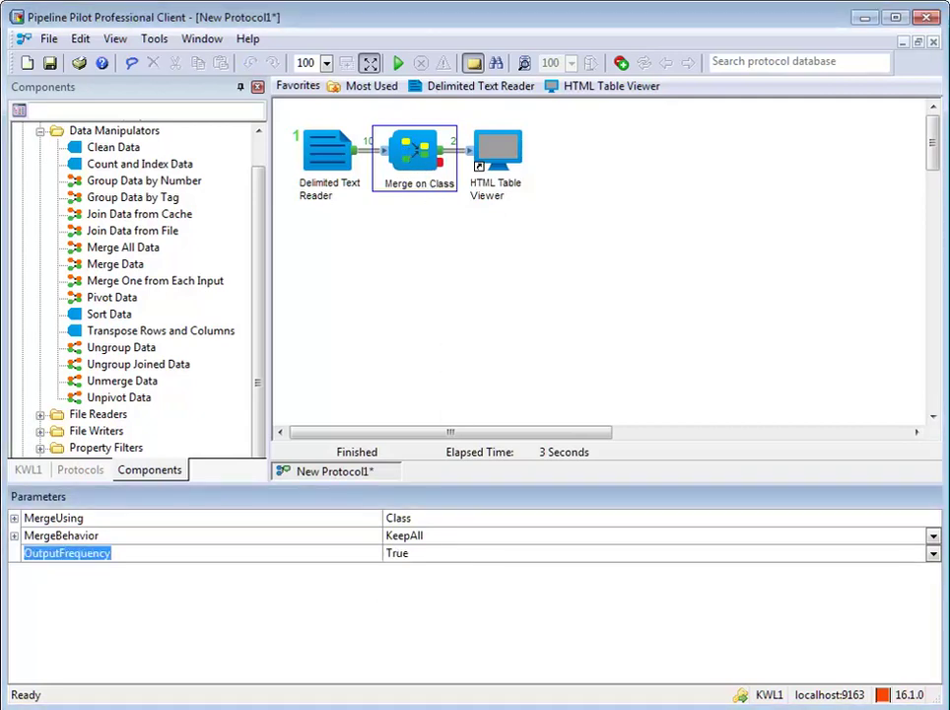
{"action": "key", "text": "F5"}
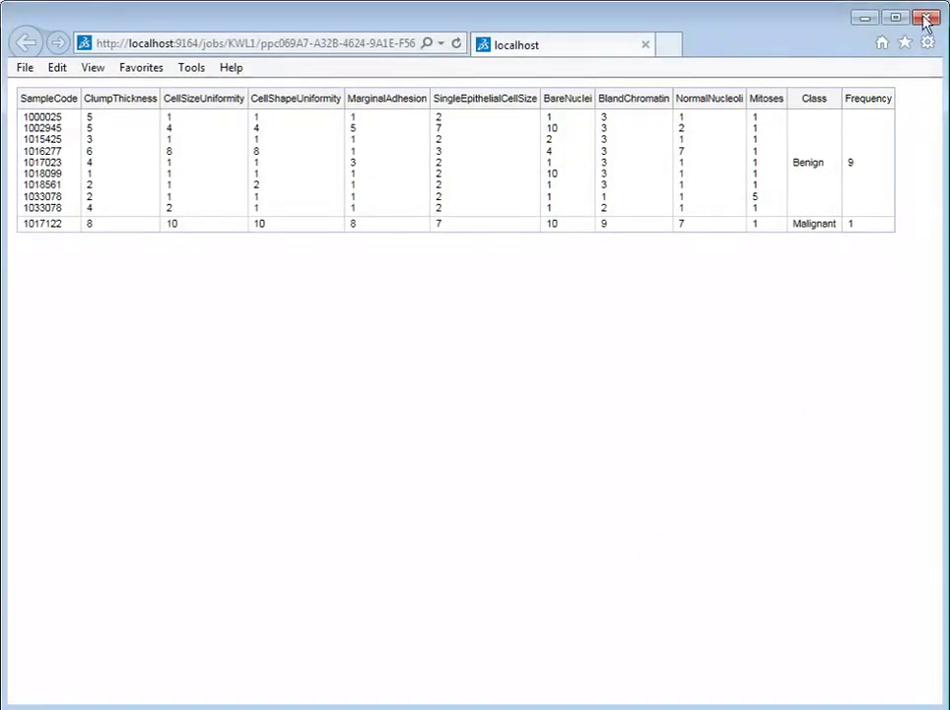
Step: Close the browser results window to return to the protocol
{"action": "left_click", "coordinate": [927, 18]}
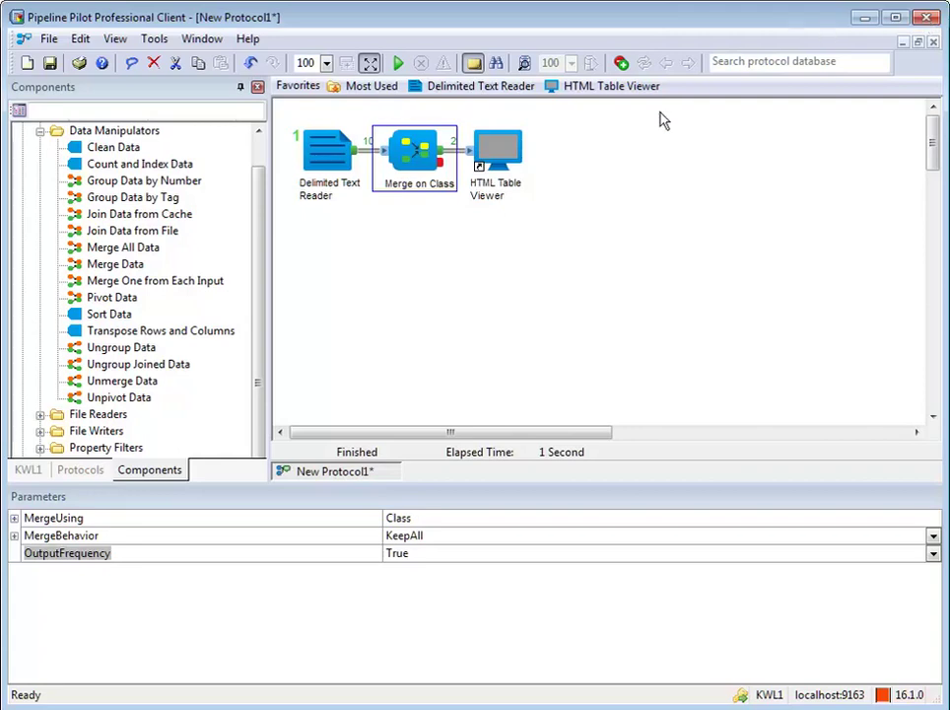
Step: Set MergeBehavior to KeepFirst and rerun the protocol
{"action": "left_click", "coordinate": [539, 541]}
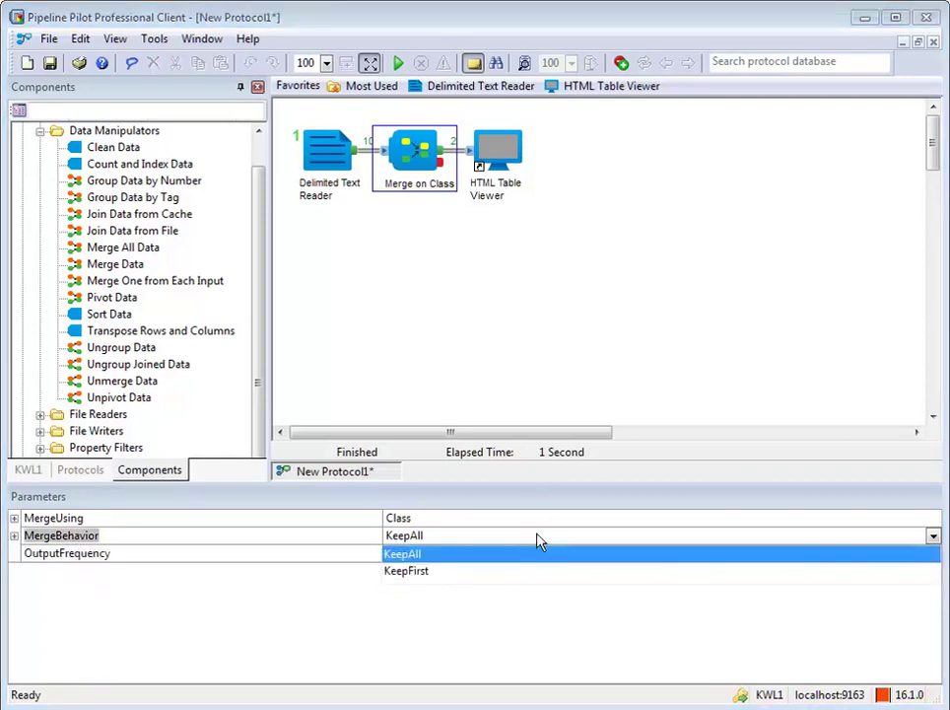
{"action": "left_click", "coordinate": [411, 571]}
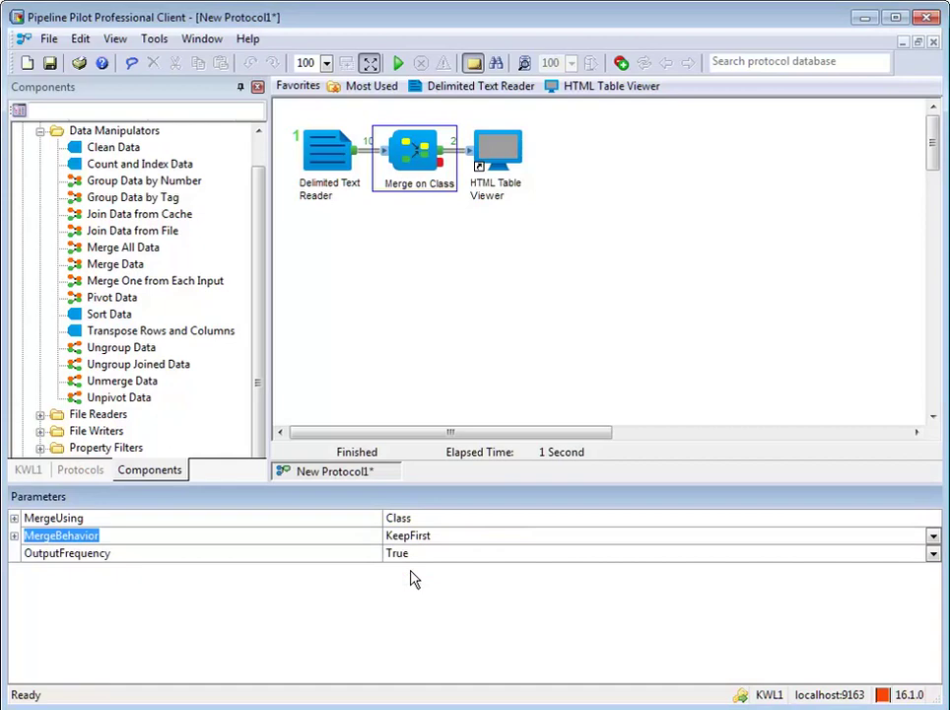
{"action": "left_click", "coordinate": [397, 62]}
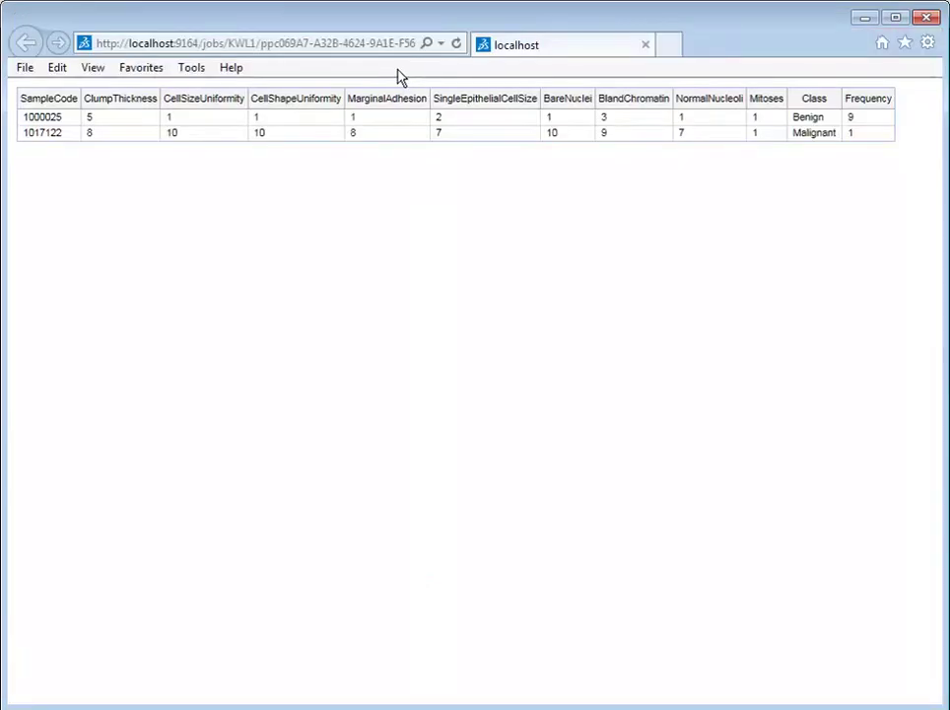